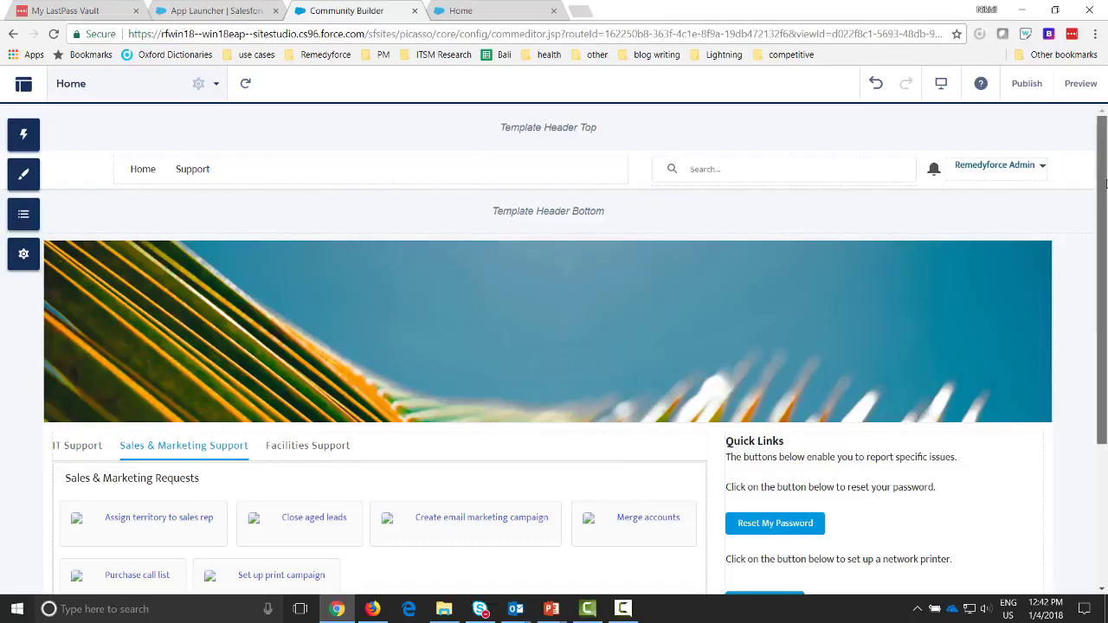
Review the IT Support tab's self help articles and service requests, and view the list of available custom components.
{"action": "left_click_drag", "start_coordinate": [1104, 189], "coordinate": [1103, 217]}
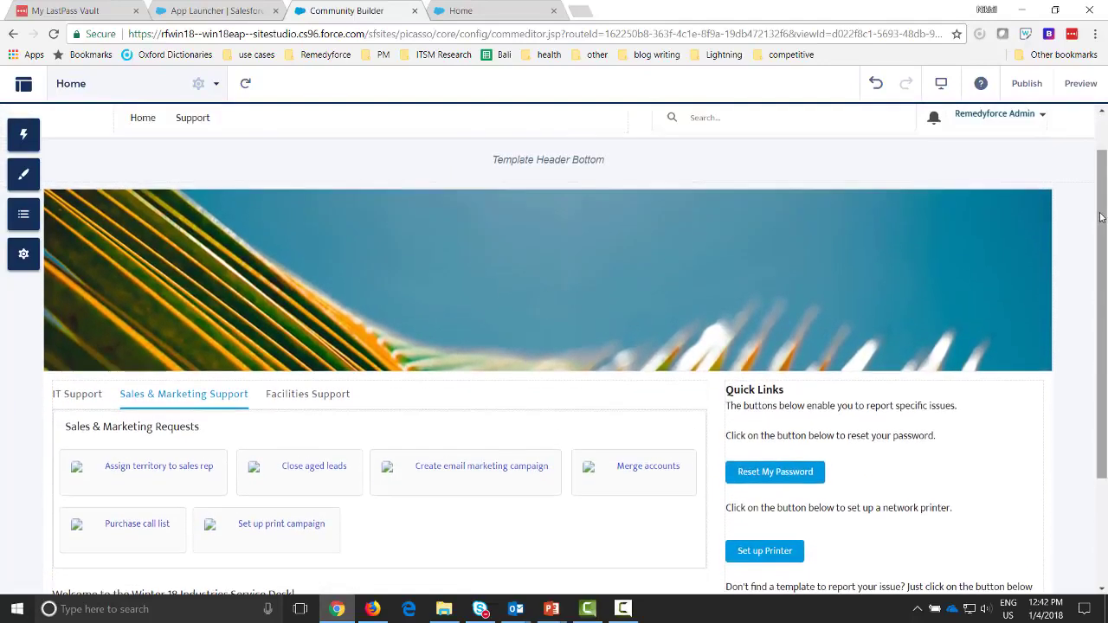
{"action": "left_click", "coordinate": [87, 393]}
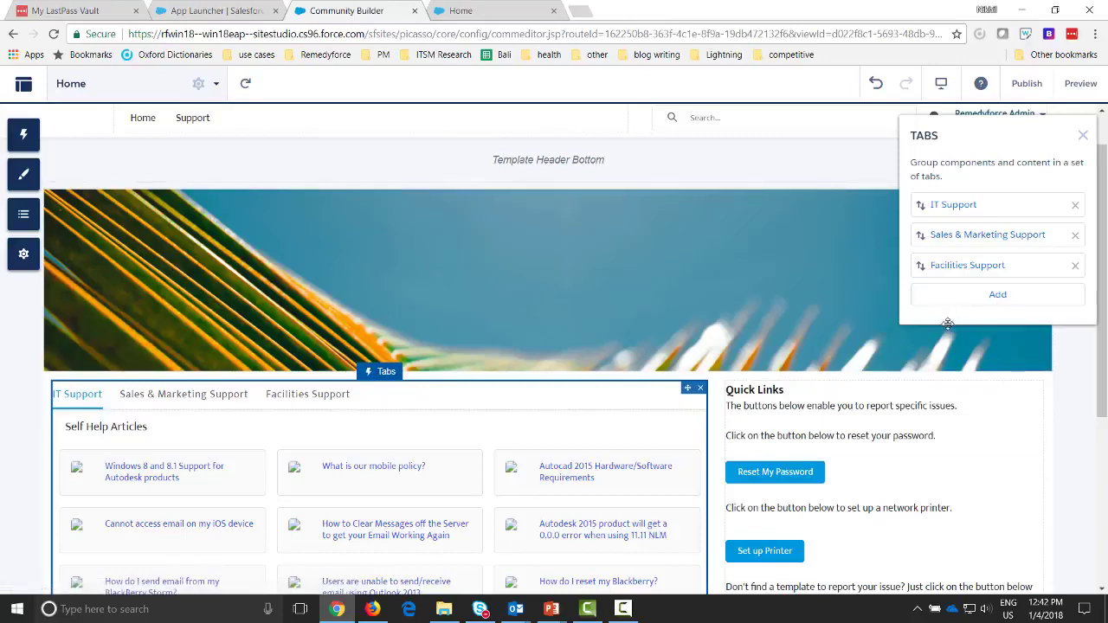
{"action": "scroll", "coordinate": [347, 416], "scroll_direction": "down", "scroll_amount": 2}
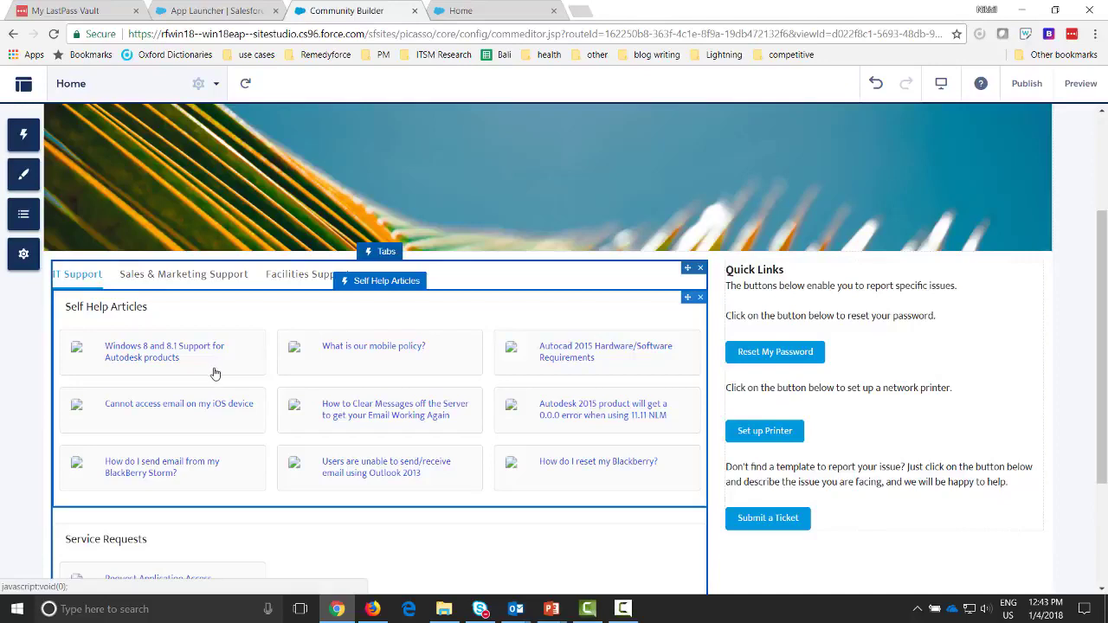
{"action": "scroll", "coordinate": [304, 331], "scroll_direction": "down", "scroll_amount": 2}
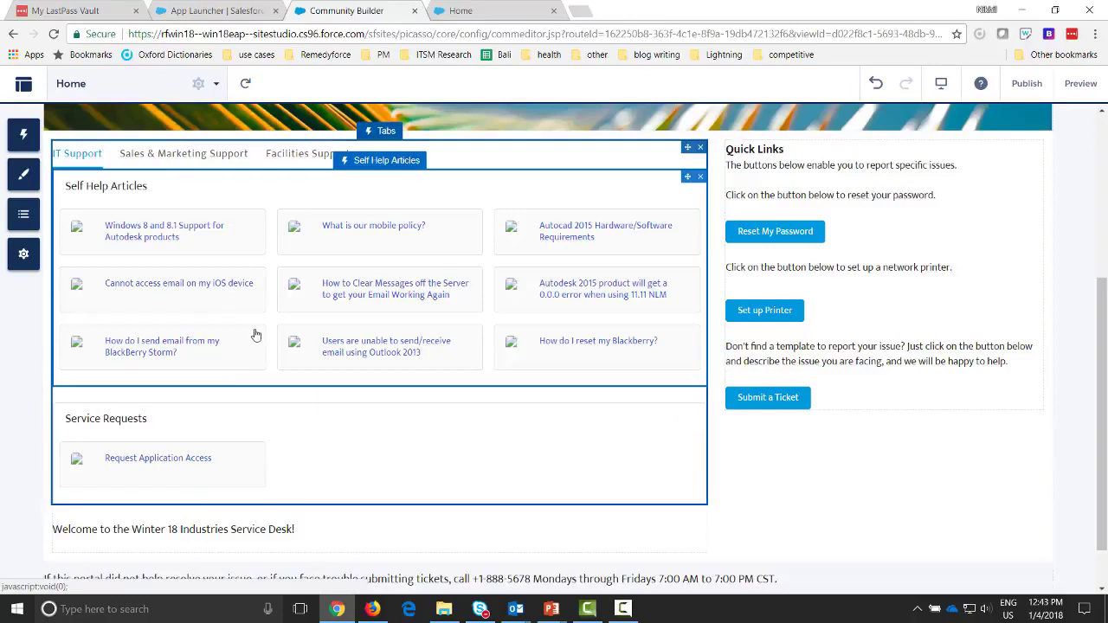
{"action": "scroll", "coordinate": [258, 332], "scroll_direction": "up", "scroll_amount": 2}
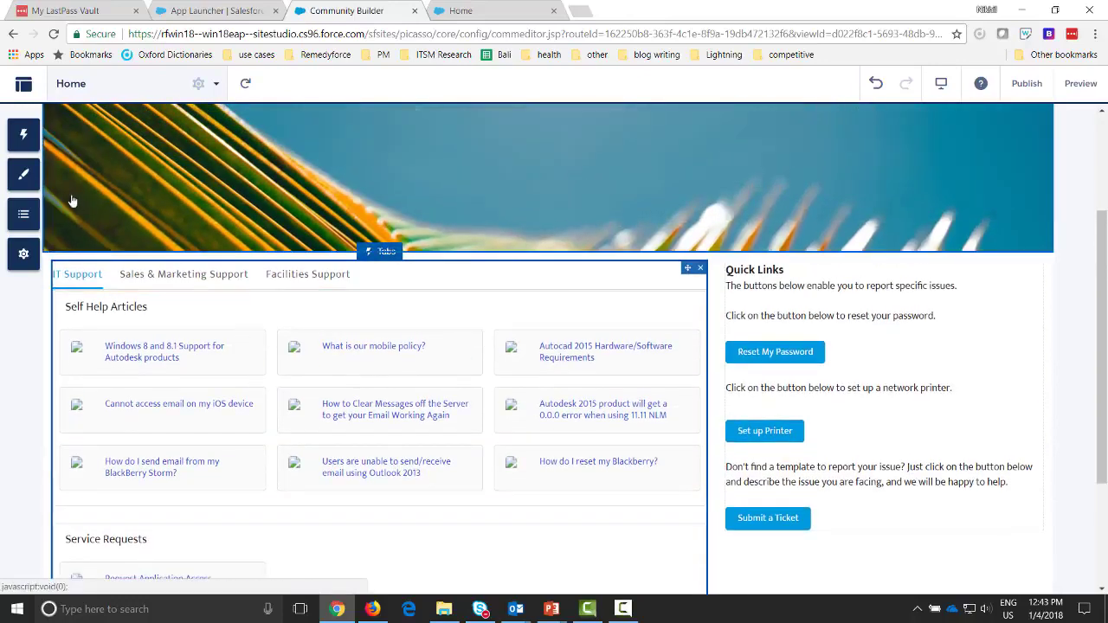
{"action": "left_click", "coordinate": [24, 136]}
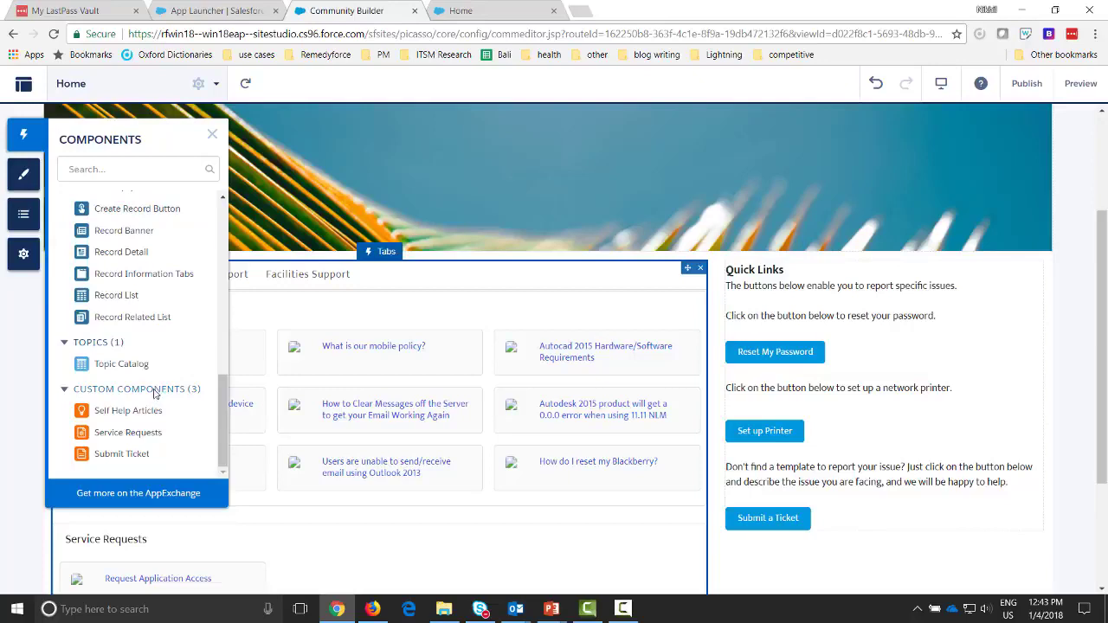
Inspect the title, category and display count settings of the Self Help Articles and Service Requests components under IT Support.
{"action": "left_click", "coordinate": [169, 347]}
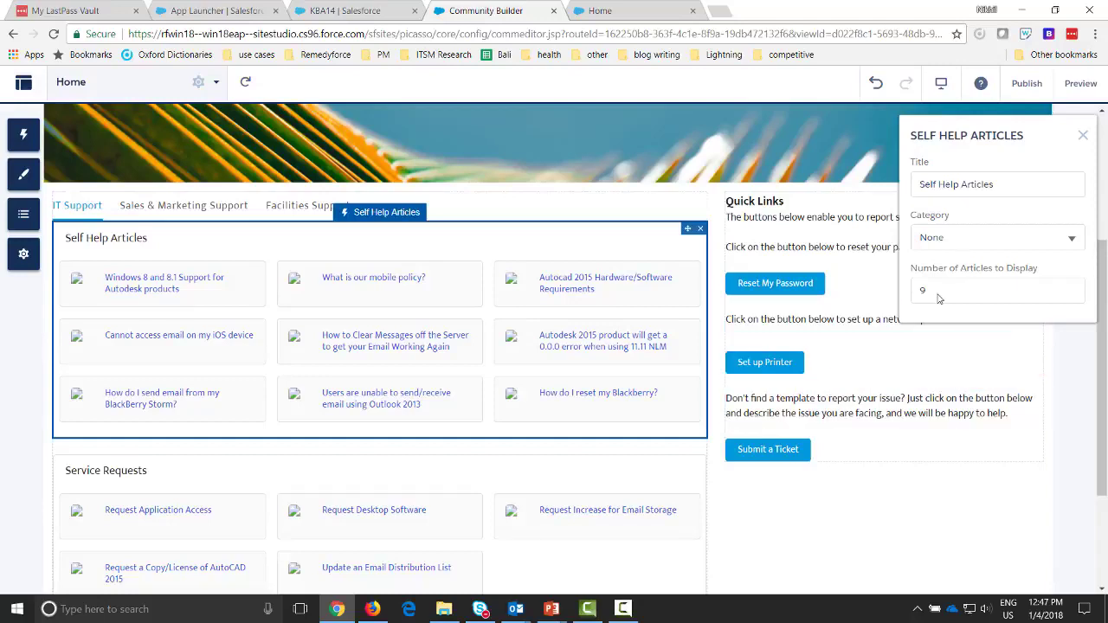
{"action": "left_click", "coordinate": [684, 491]}
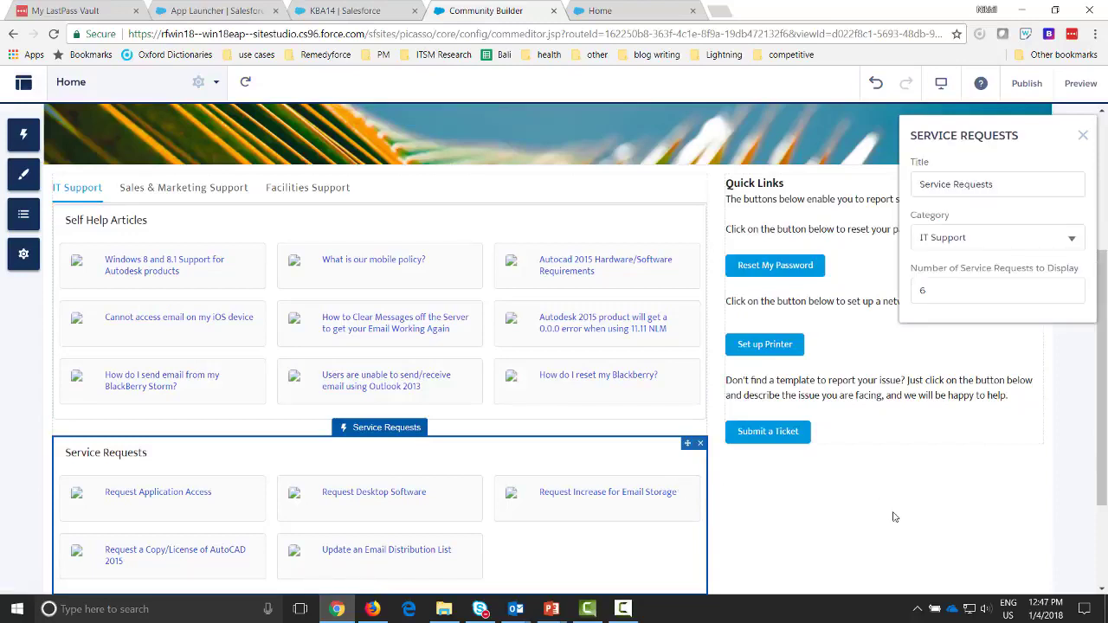
{"action": "scroll", "coordinate": [897, 521], "scroll_direction": "down", "scroll_amount": 2}
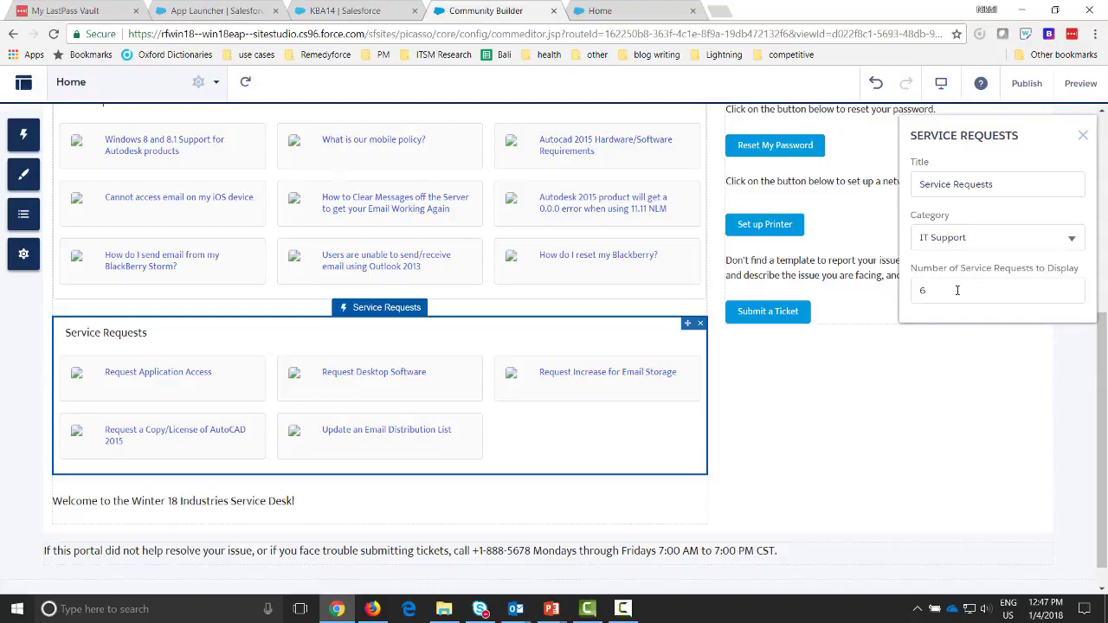
{"action": "left_click", "coordinate": [959, 411]}
Inspect the Service Requests component settings under Sales & Marketing Support and under Facilities Support.
{"action": "scroll", "coordinate": [399, 351], "scroll_direction": "up", "scroll_amount": 4}
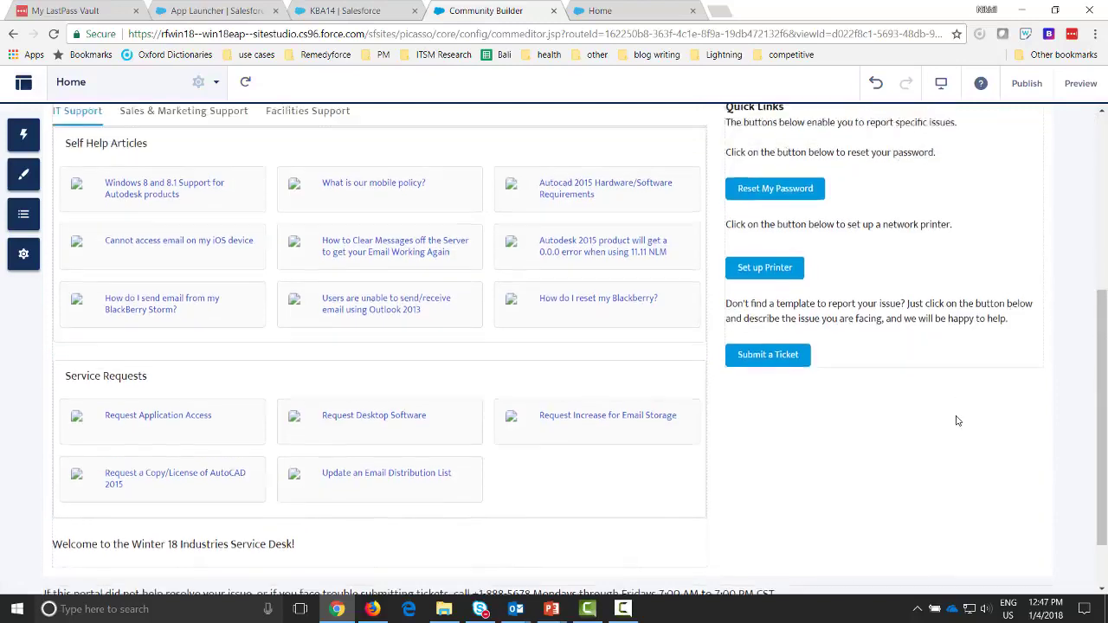
{"action": "left_click", "coordinate": [183, 309]}
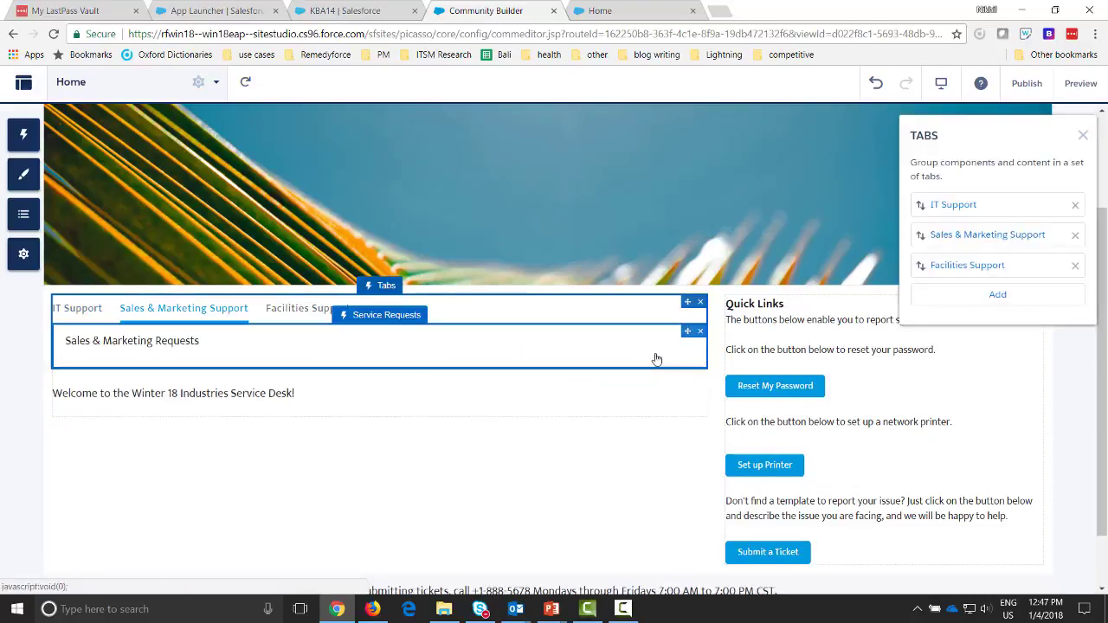
{"action": "left_click", "coordinate": [655, 360]}
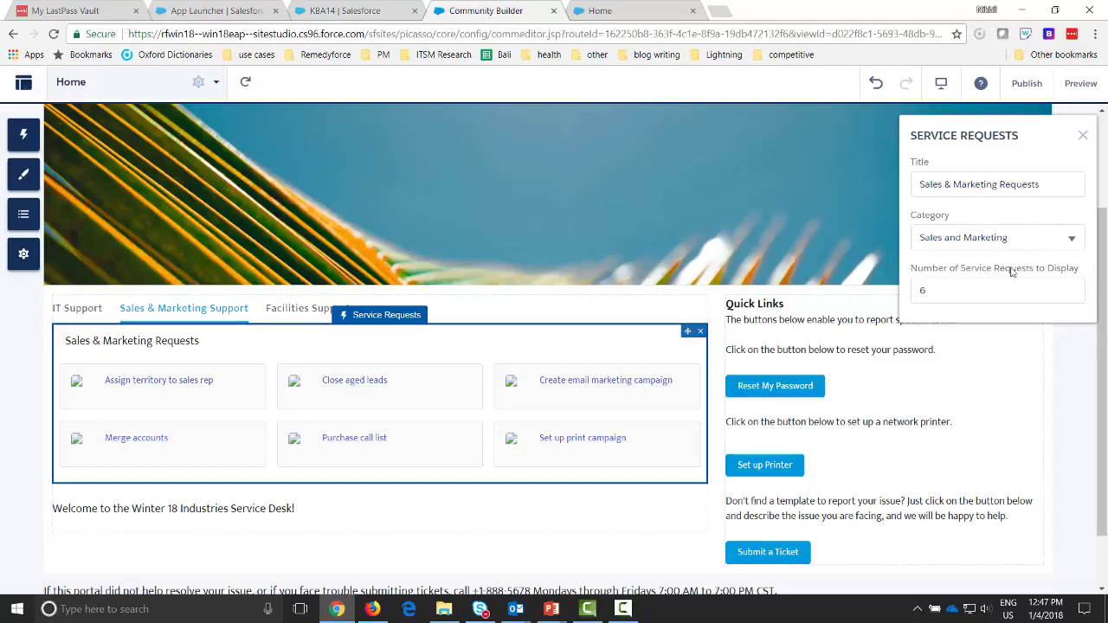
{"action": "left_click", "coordinate": [296, 311]}
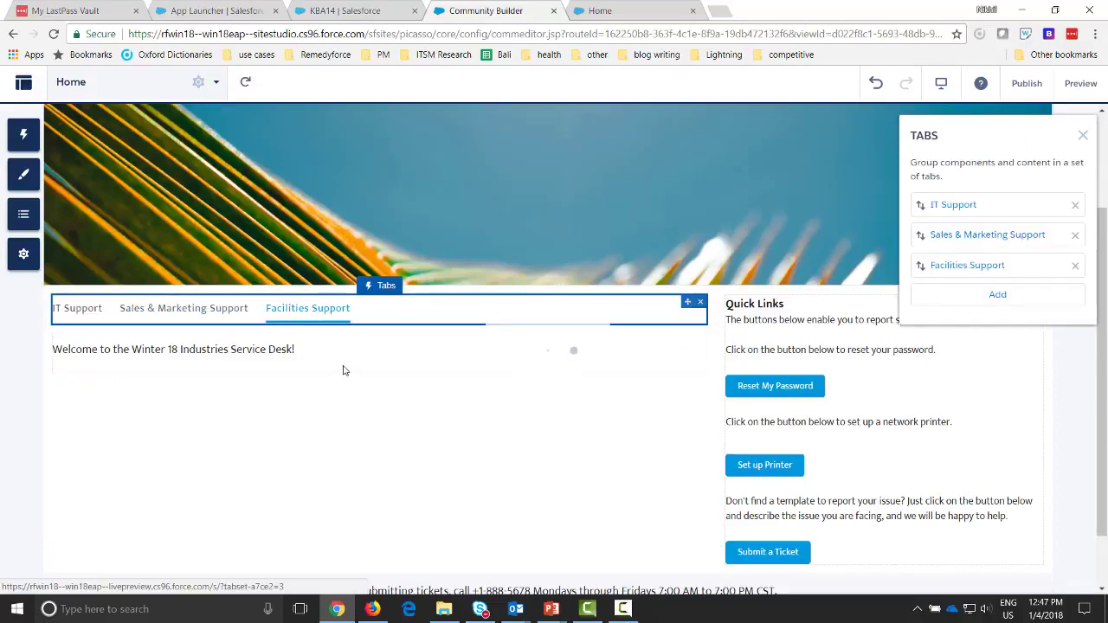
{"action": "left_click", "coordinate": [462, 355]}
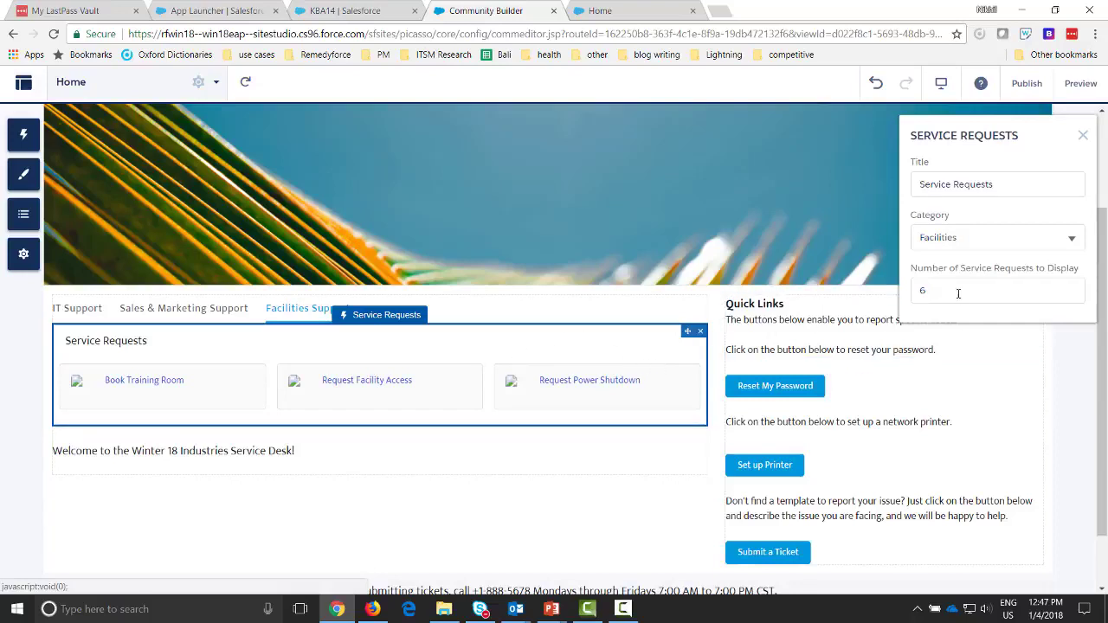
{"action": "left_click", "coordinate": [1038, 394]}
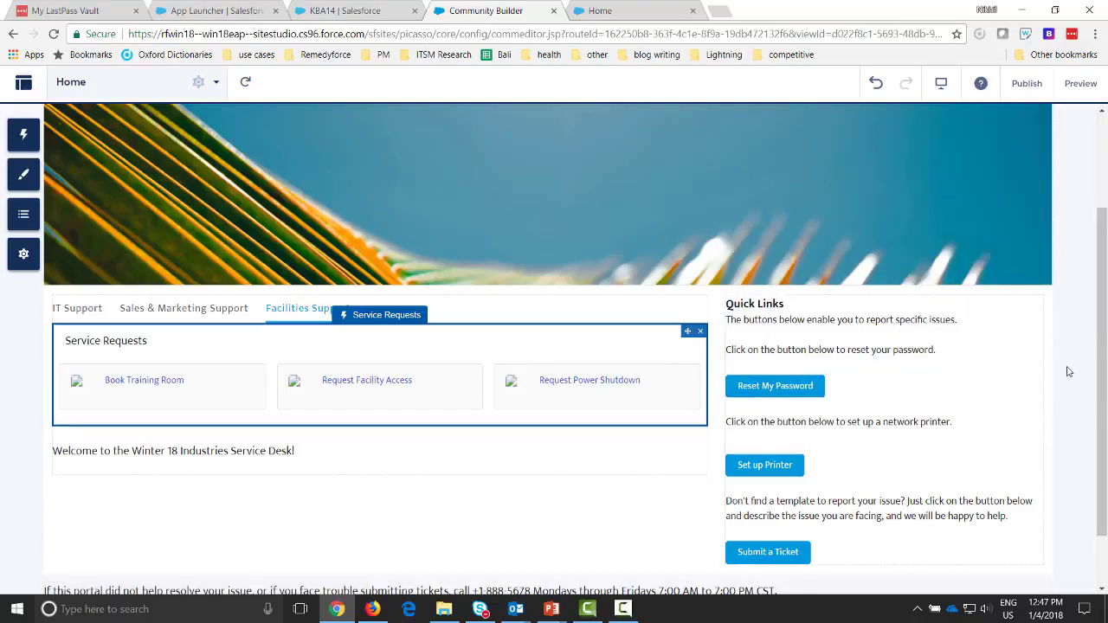
Inspect the Quick Links text block and the label and template settings of its three Submit Ticket buttons, including the available templates.
{"action": "left_click", "coordinate": [987, 335]}
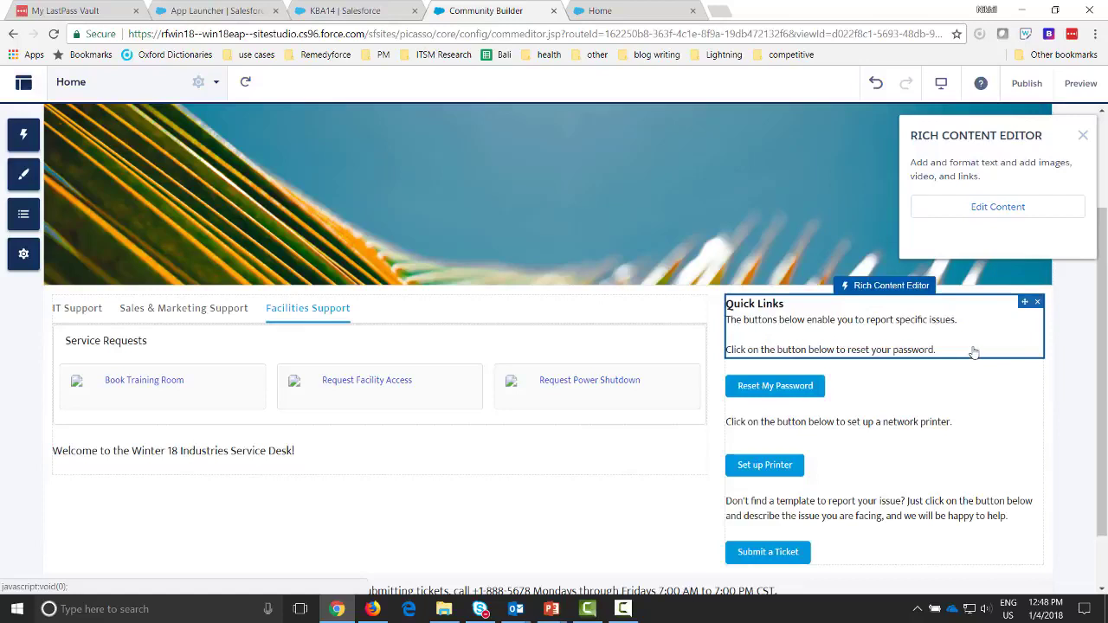
{"action": "left_click", "coordinate": [842, 393]}
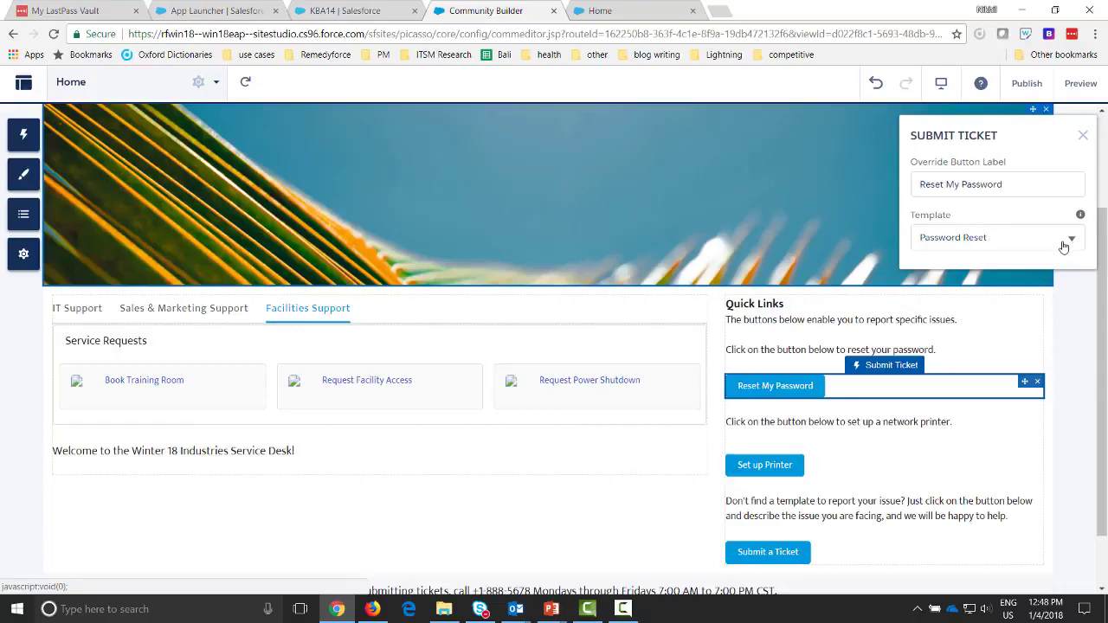
{"action": "left_click", "coordinate": [844, 465]}
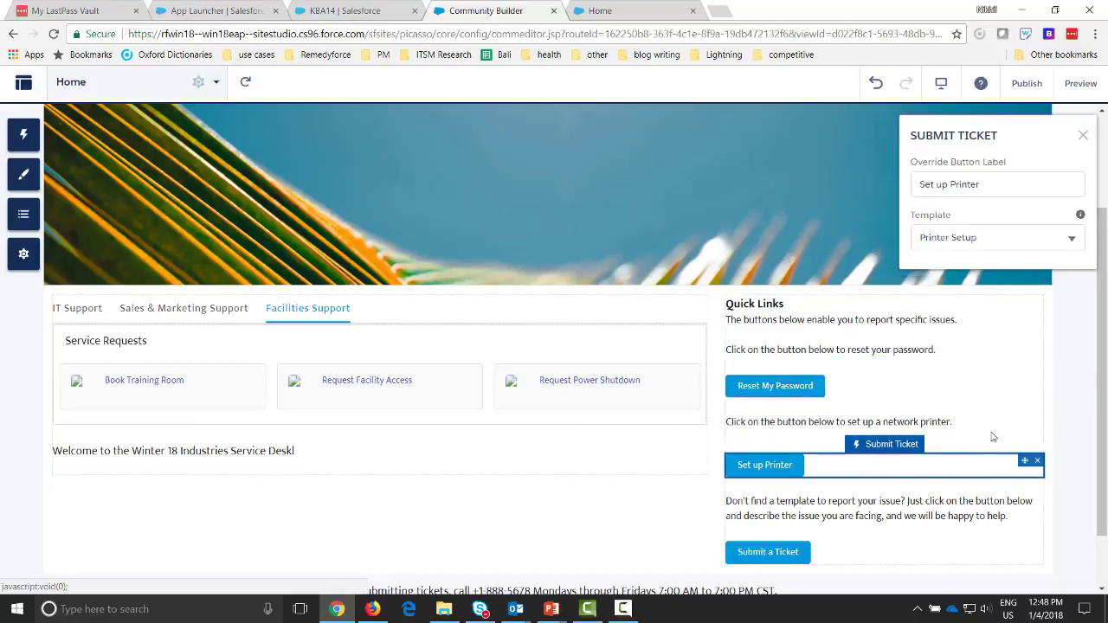
{"action": "left_click", "coordinate": [829, 561]}
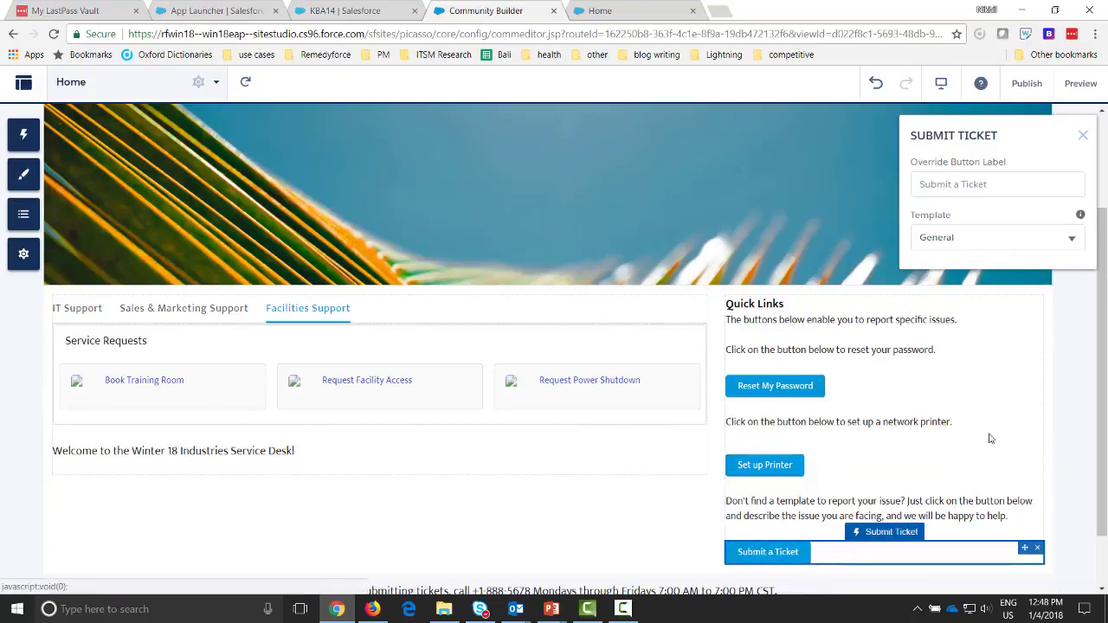
{"action": "left_click", "coordinate": [1072, 239]}
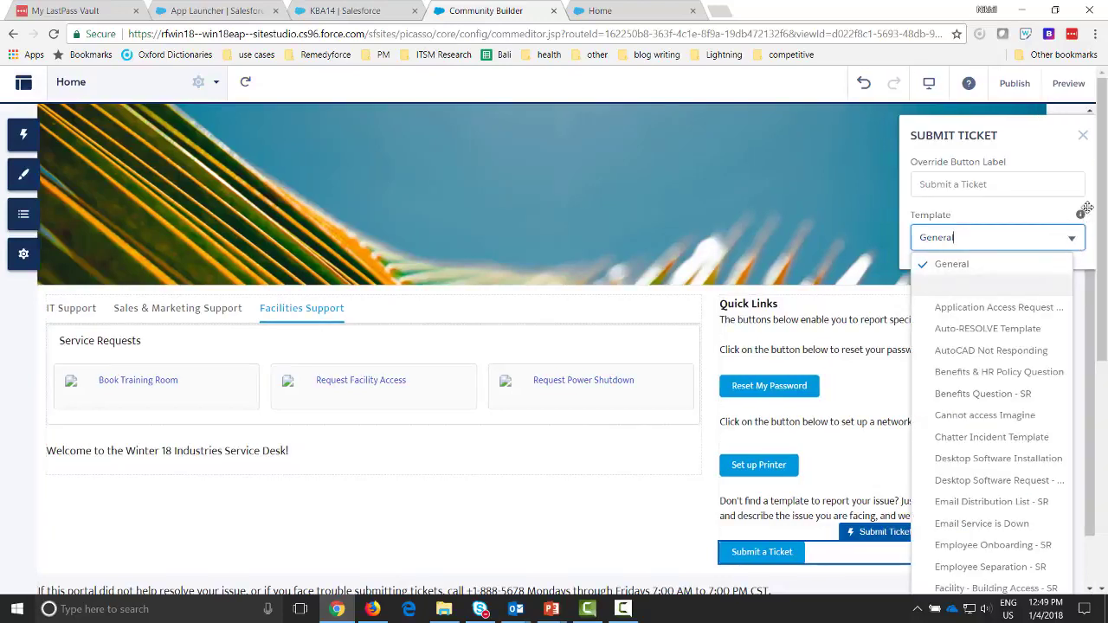
{"action": "left_click", "coordinate": [1082, 135]}
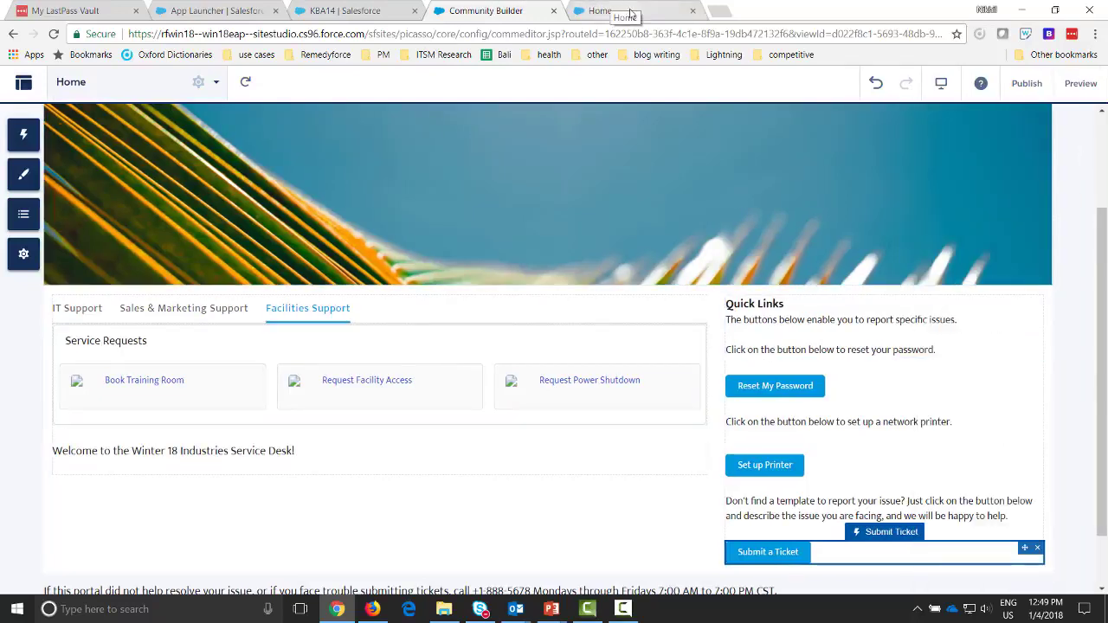
Switch to the live community Home page and look over its IT Support content and Quick Links.
{"action": "left_click", "coordinate": [630, 12]}
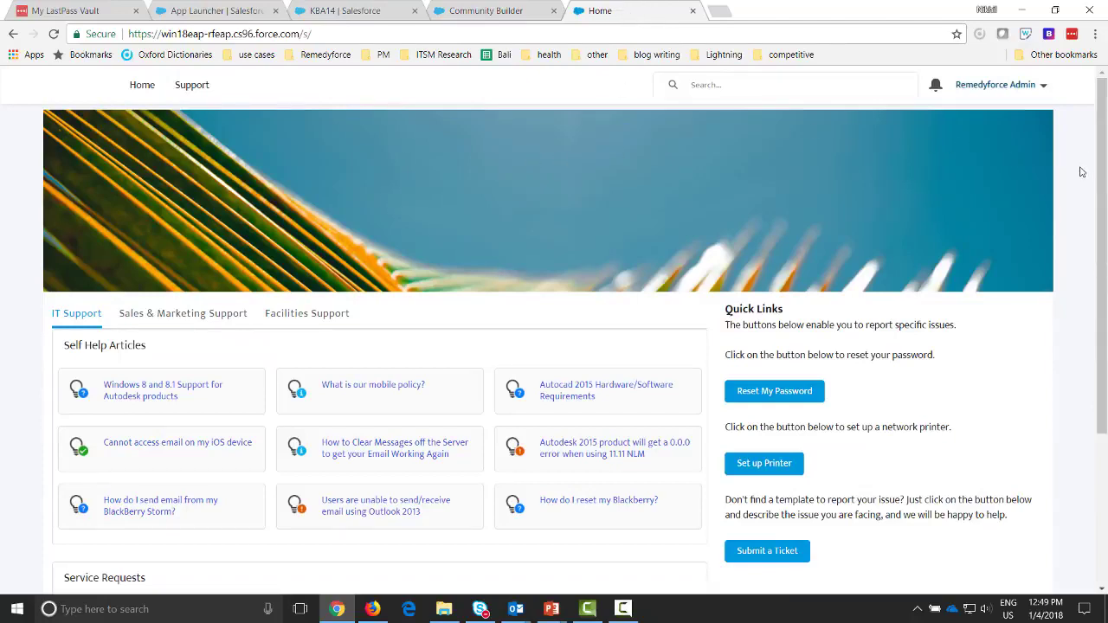
{"action": "scroll", "coordinate": [1079, 196], "scroll_direction": "down", "scroll_amount": 2}
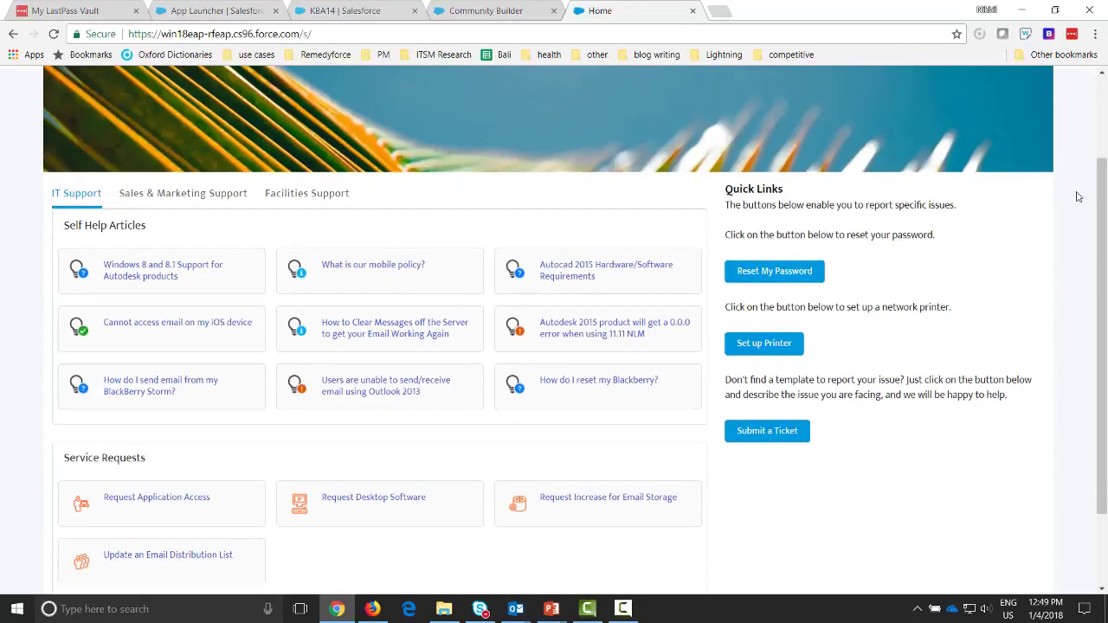
{"action": "scroll", "coordinate": [1078, 198], "scroll_direction": "up", "scroll_amount": 2}
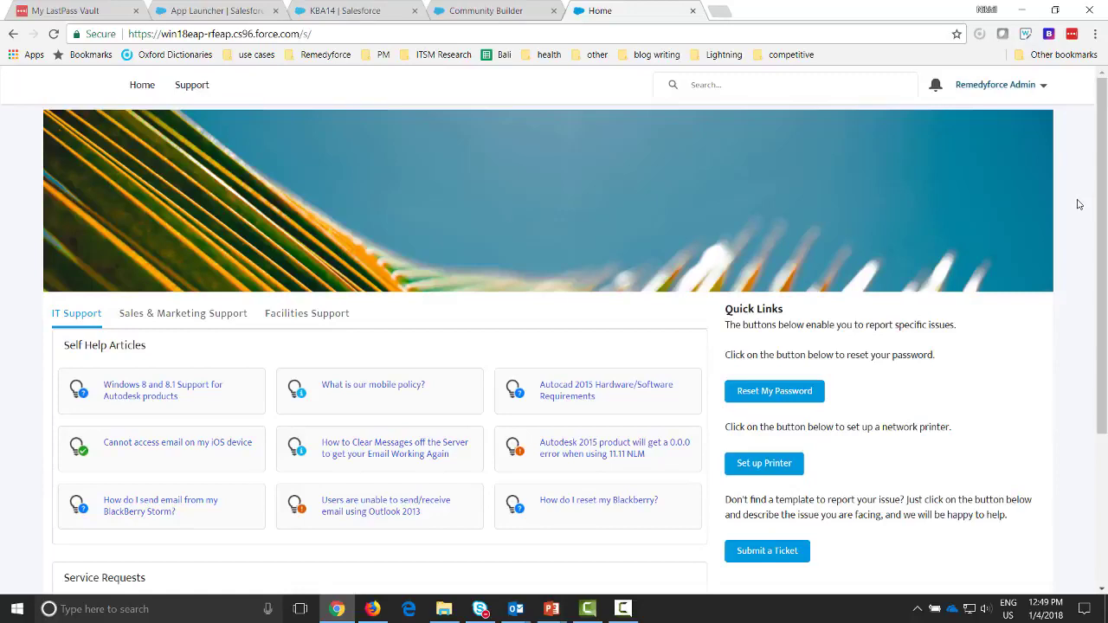
{"action": "scroll", "coordinate": [355, 260], "scroll_direction": "down", "scroll_amount": 2}
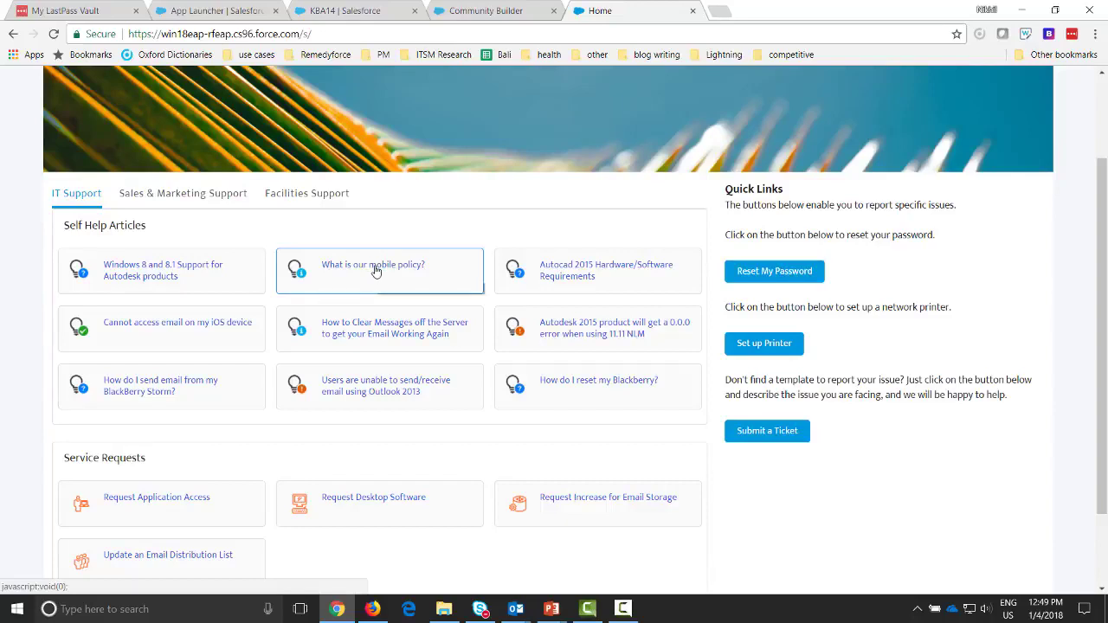
View the "Assign territory to sales rep" request form under Sales & Marketing Support and close it without submitting.
{"action": "left_click", "coordinate": [162, 192]}
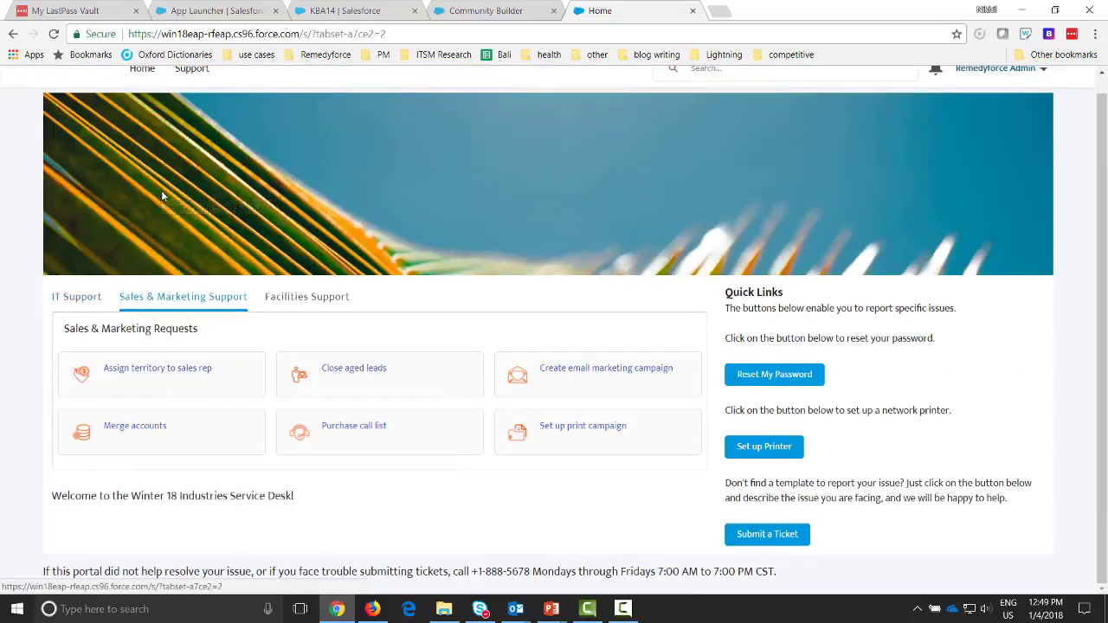
{"action": "left_click", "coordinate": [187, 387]}
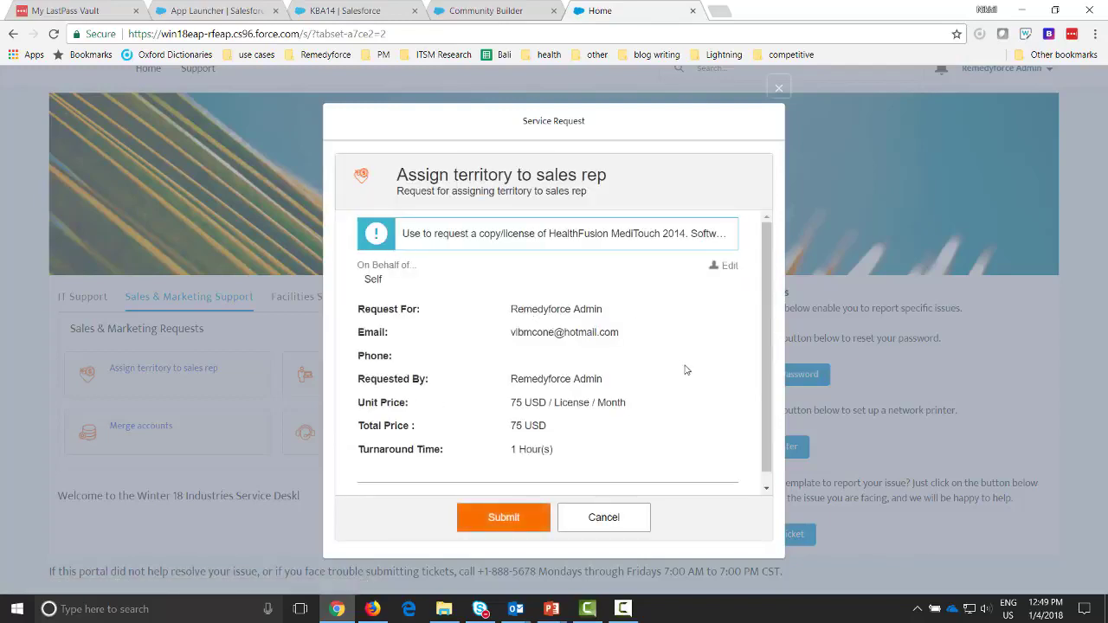
{"action": "scroll", "coordinate": [688, 373], "scroll_direction": "down", "scroll_amount": 1}
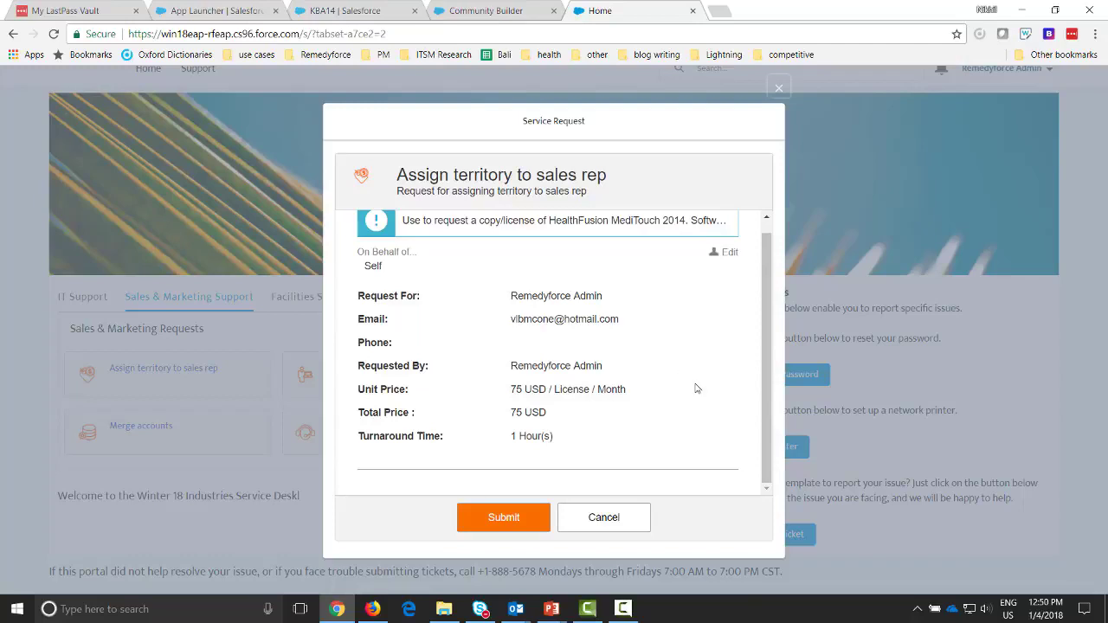
{"action": "left_click", "coordinate": [620, 520]}
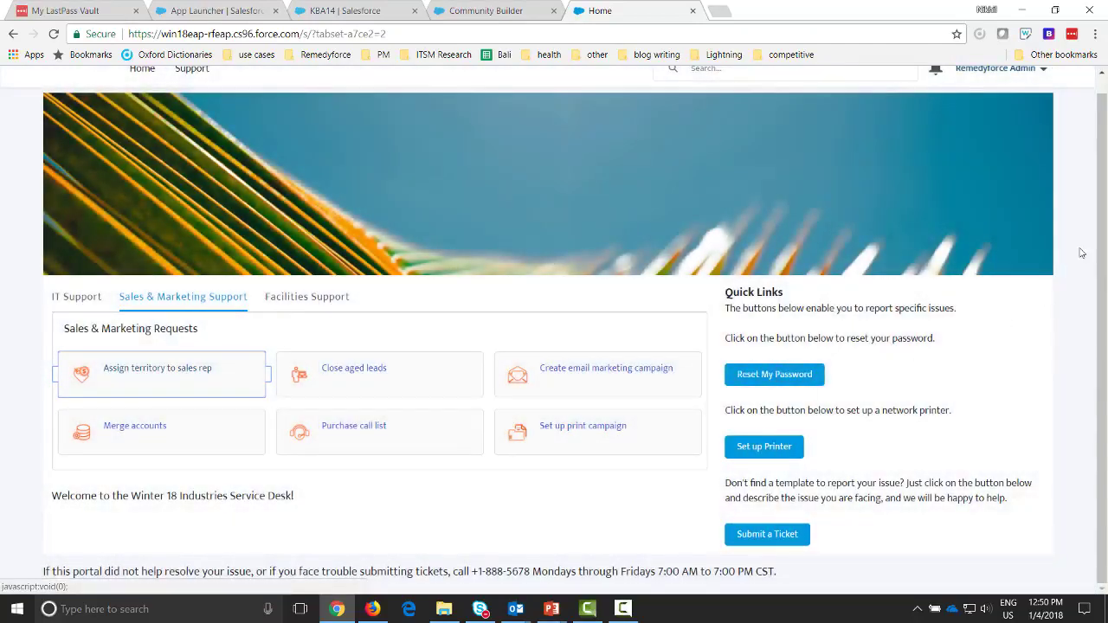
Open the "Cannot access email on my iOS device" self help article under IT Support and go to its feedback section.
{"action": "left_click", "coordinate": [76, 297]}
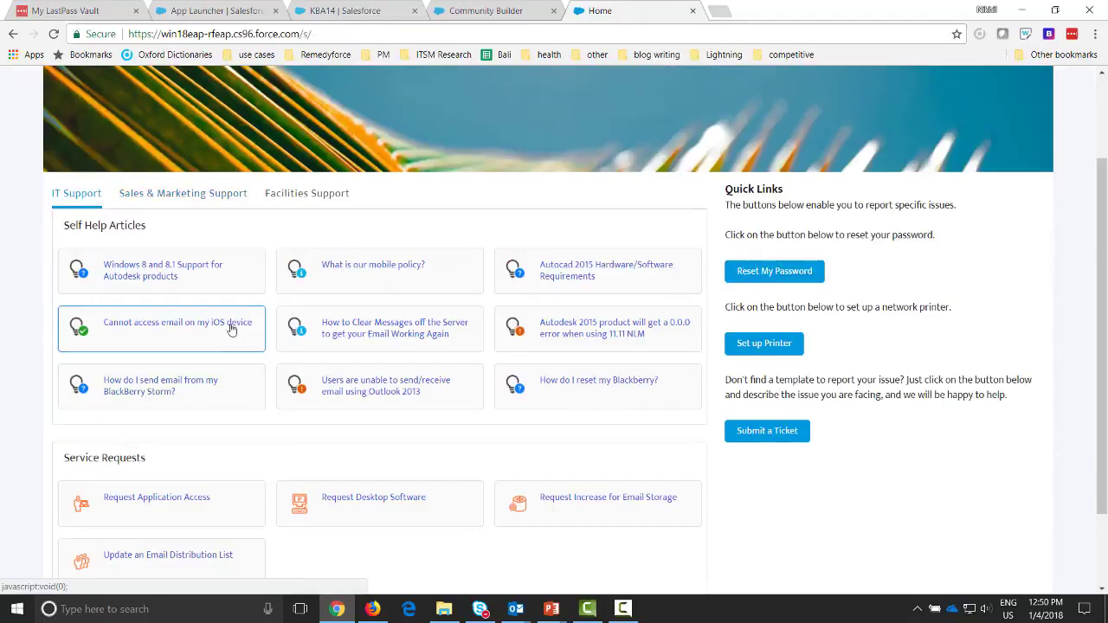
{"action": "left_click", "coordinate": [219, 325]}
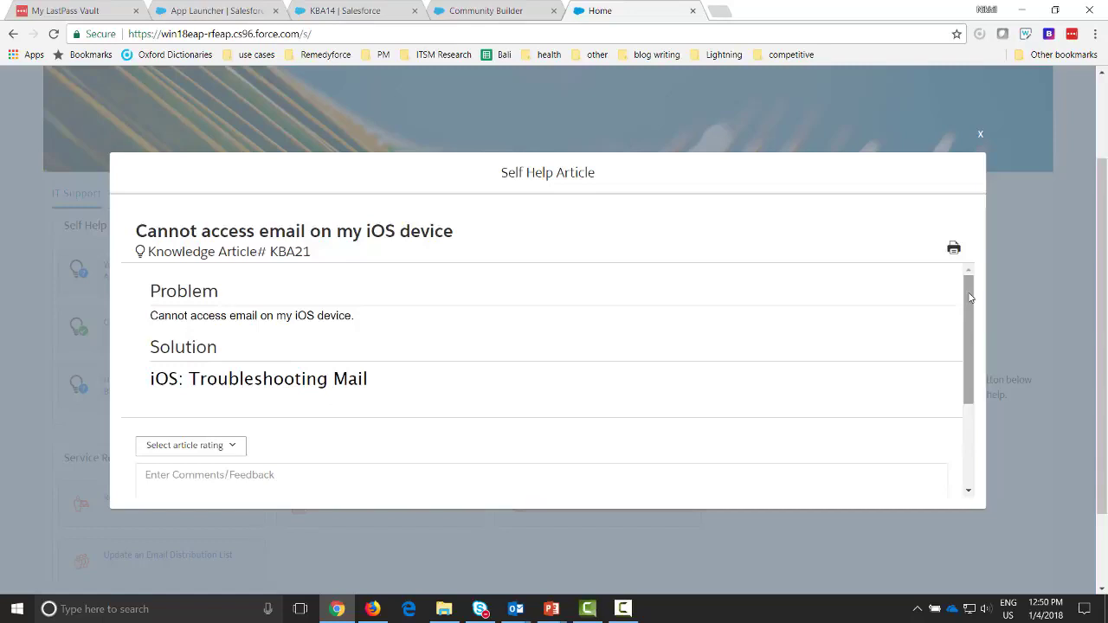
{"action": "left_click_drag", "start_coordinate": [970, 298], "coordinate": [969, 298]}
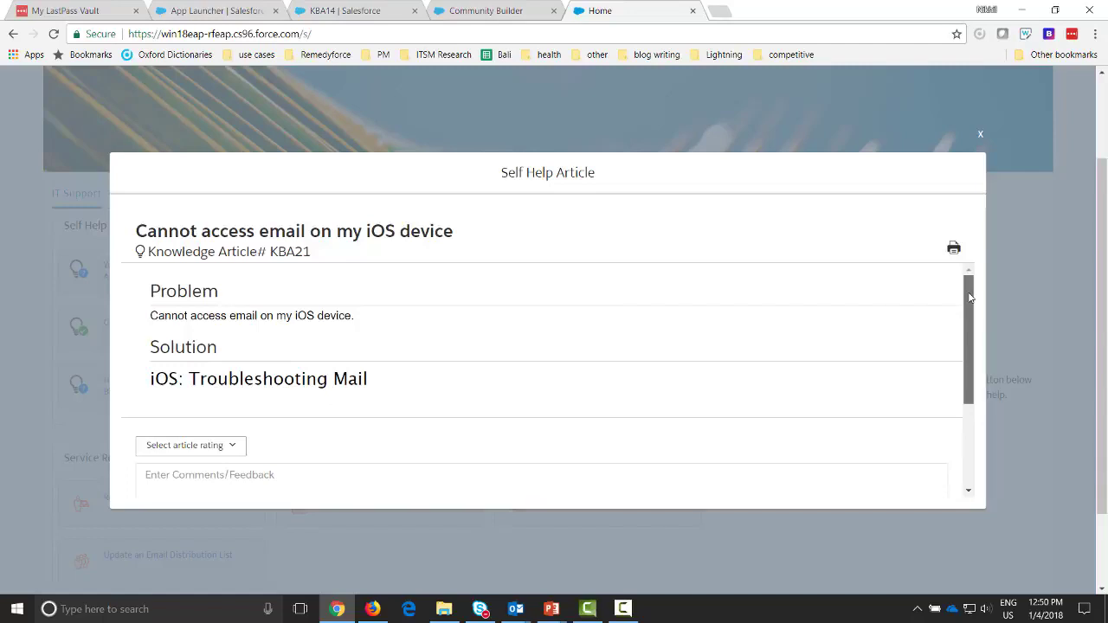
{"action": "left_click_drag", "start_coordinate": [970, 298], "coordinate": [974, 390]}
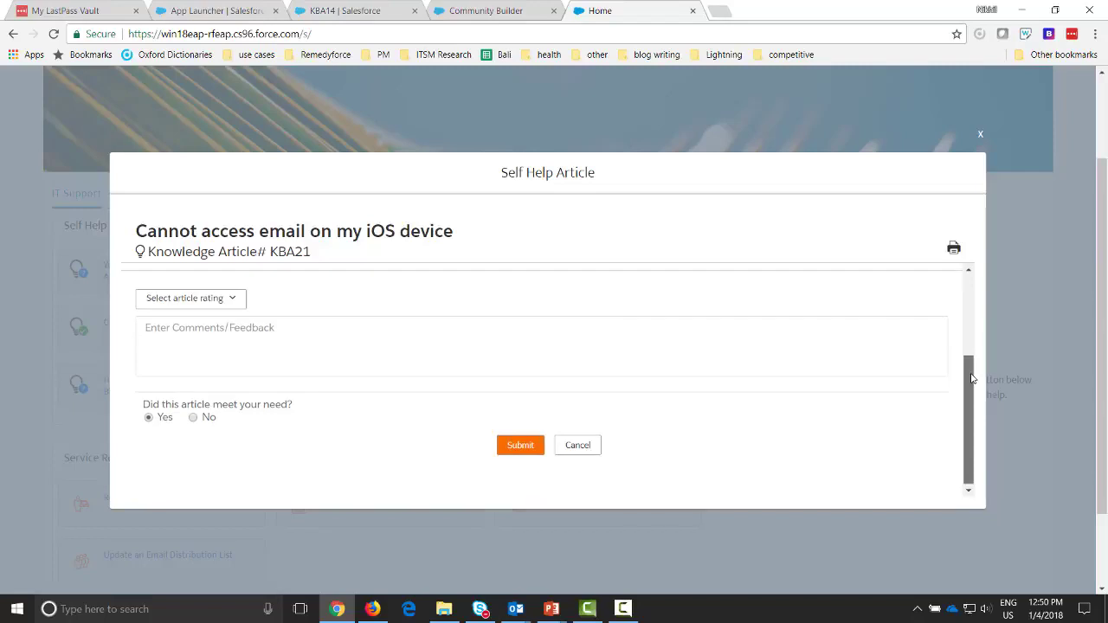
Rate the article as Needs Update, answer No to whether it met your need, and submit the feedback.
{"action": "left_click", "coordinate": [236, 300]}
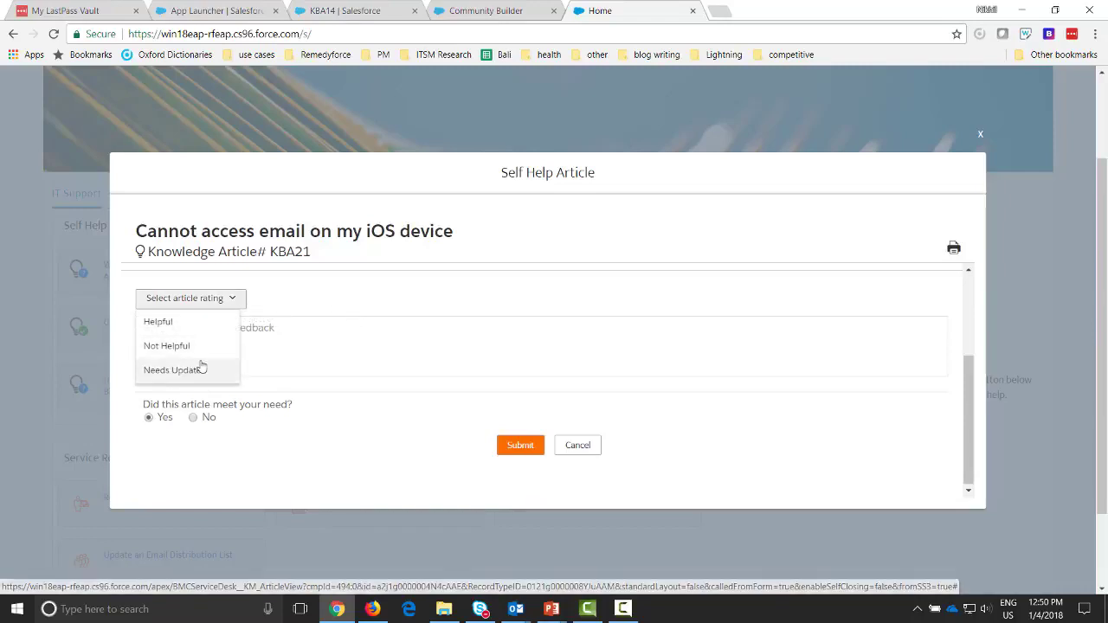
{"action": "left_click", "coordinate": [173, 370]}
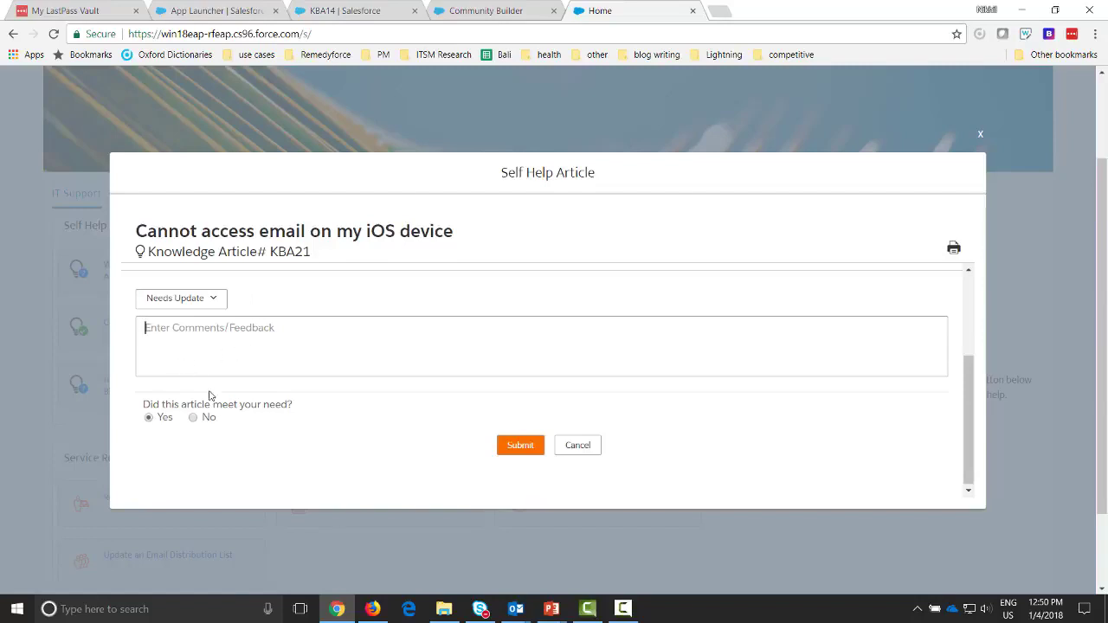
{"action": "left_click", "coordinate": [194, 419]}
{"action": "left_click", "coordinate": [517, 448]}
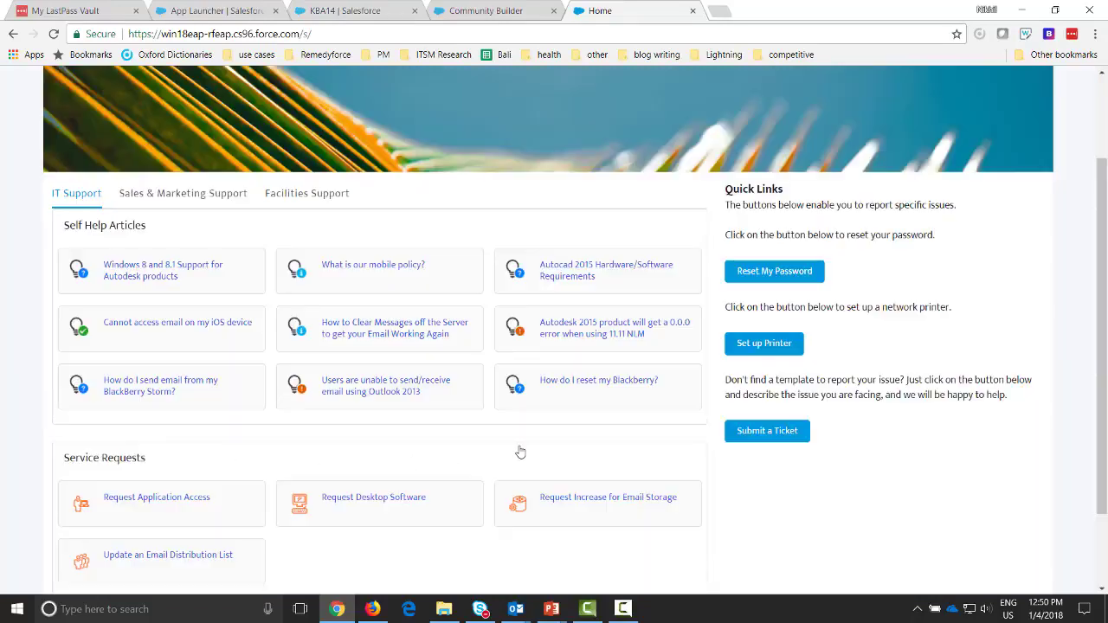